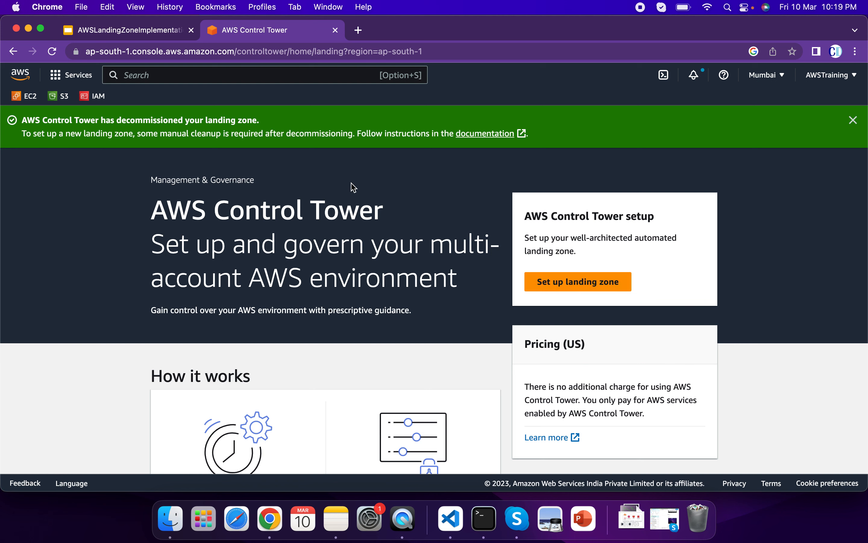
Start the landing zone setup and review its pricing, home Region and Region deny settings.
left_click(581, 283)
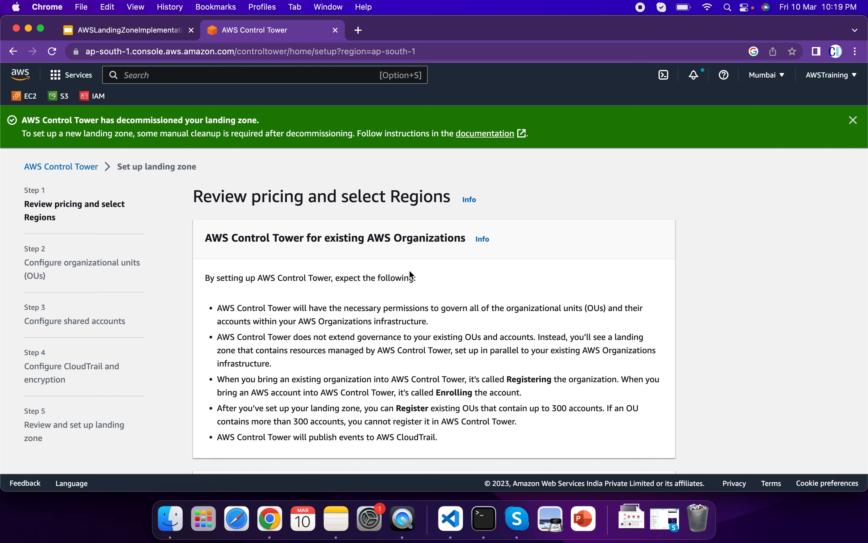
scroll(392, 269, "down", 5)
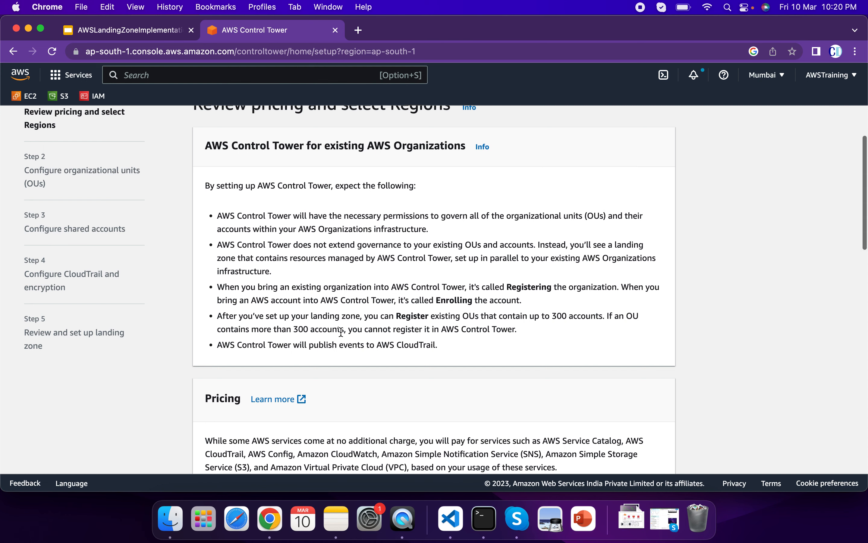
scroll(341, 331, "down", 3)
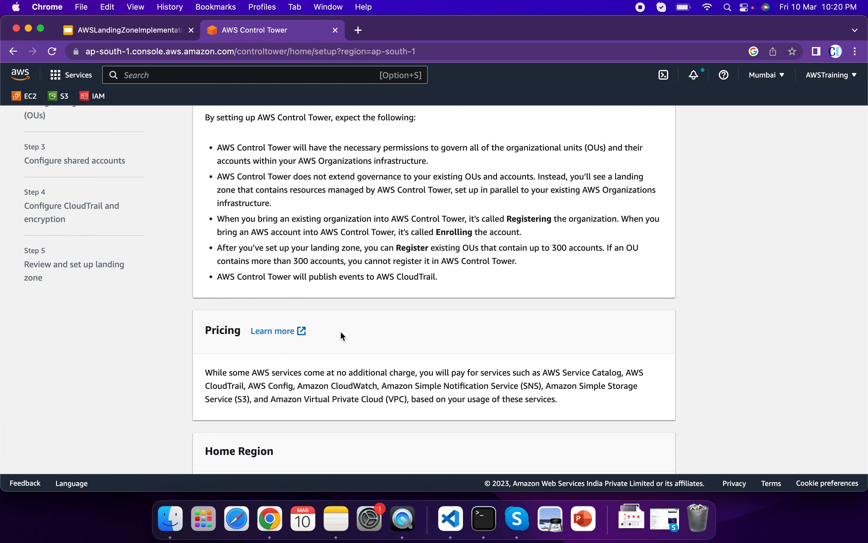
scroll(341, 334, "down", 3)
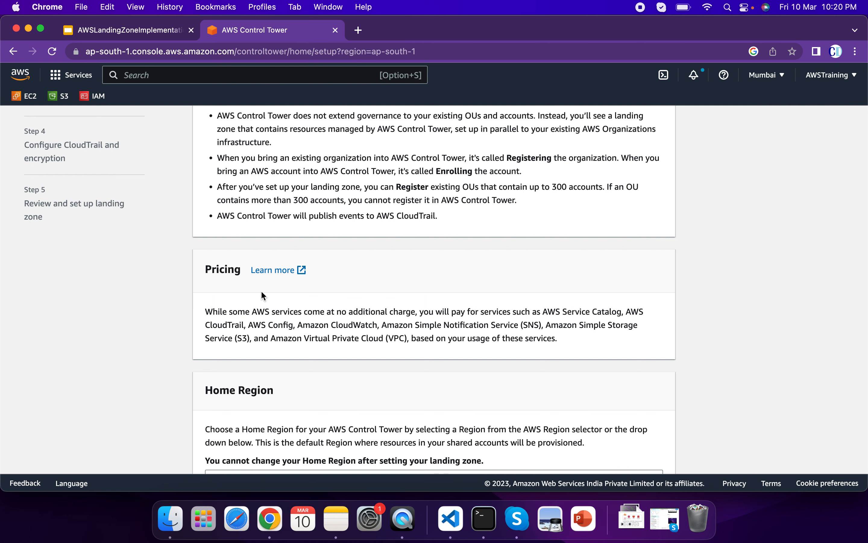
scroll(373, 314, "down", 5)
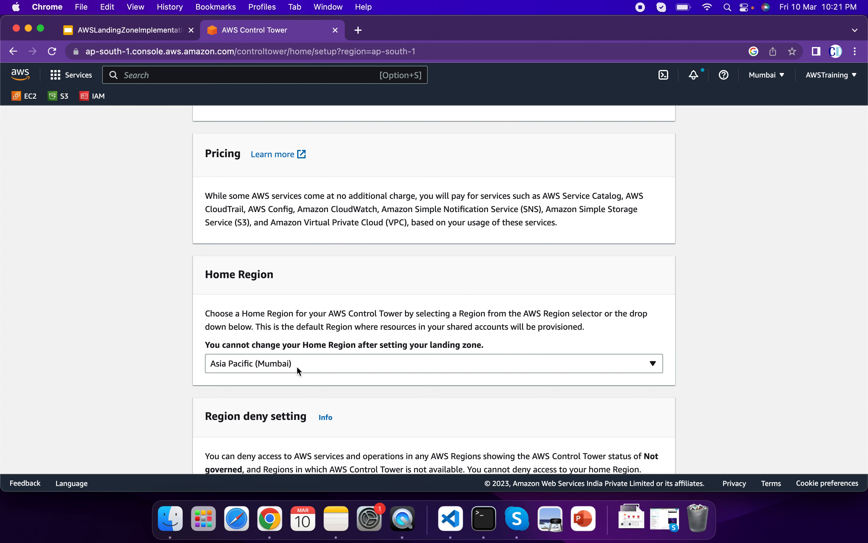
scroll(413, 376, "down", 5)
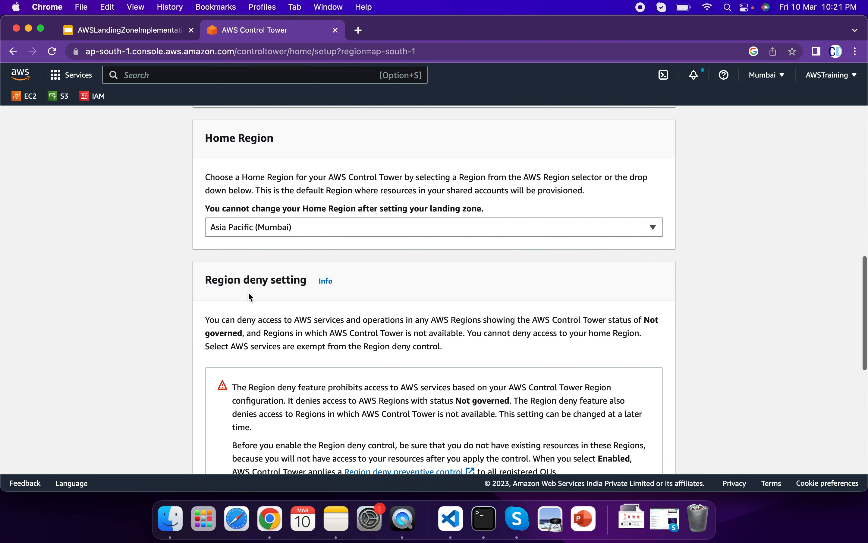
scroll(338, 311, "down", 5)
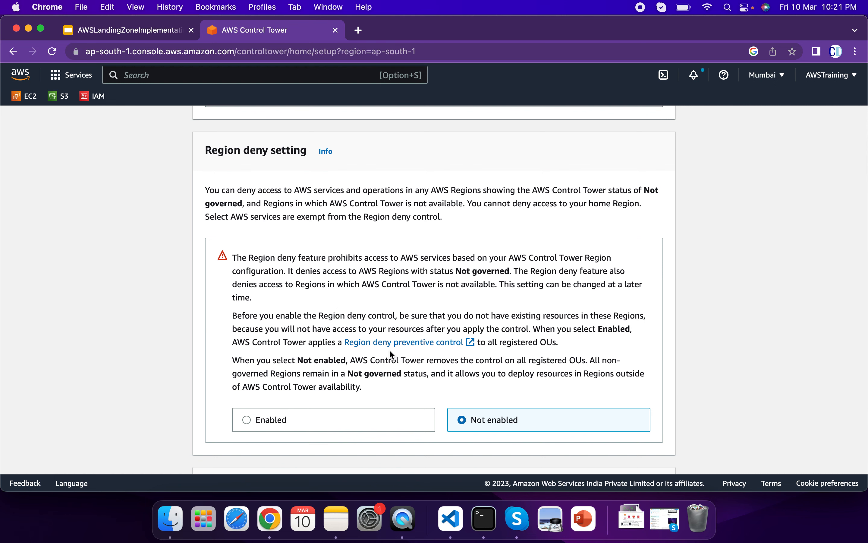
scroll(390, 353, "down", 3)
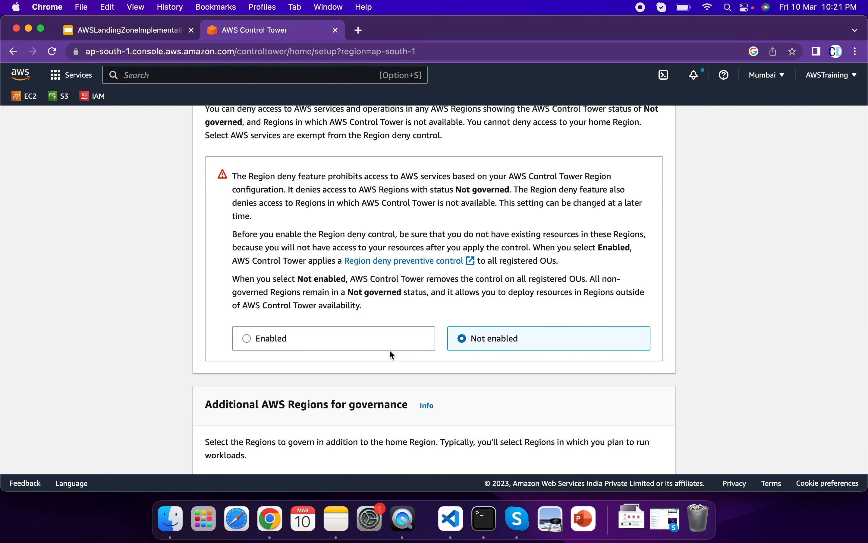
scroll(390, 352, "down", 4)
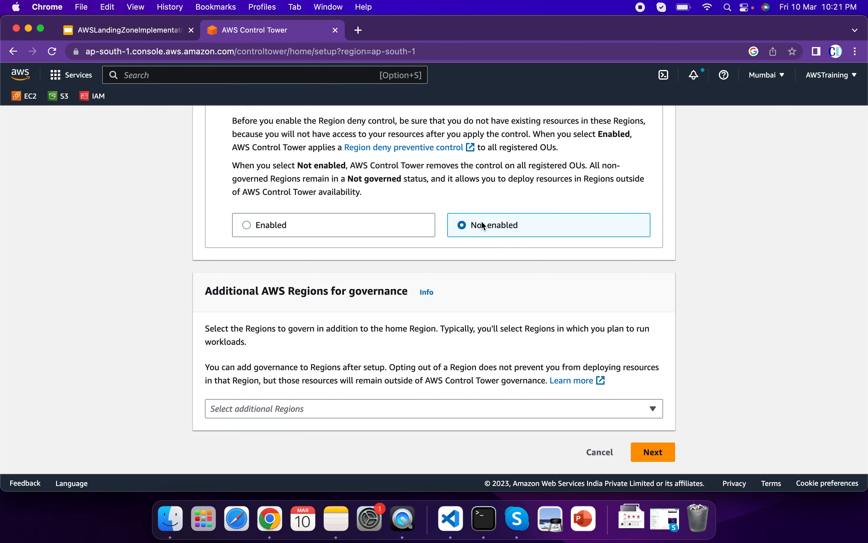
Check the additional Regions available for governance and continue to the organizational units without selecting any.
left_click(298, 412)
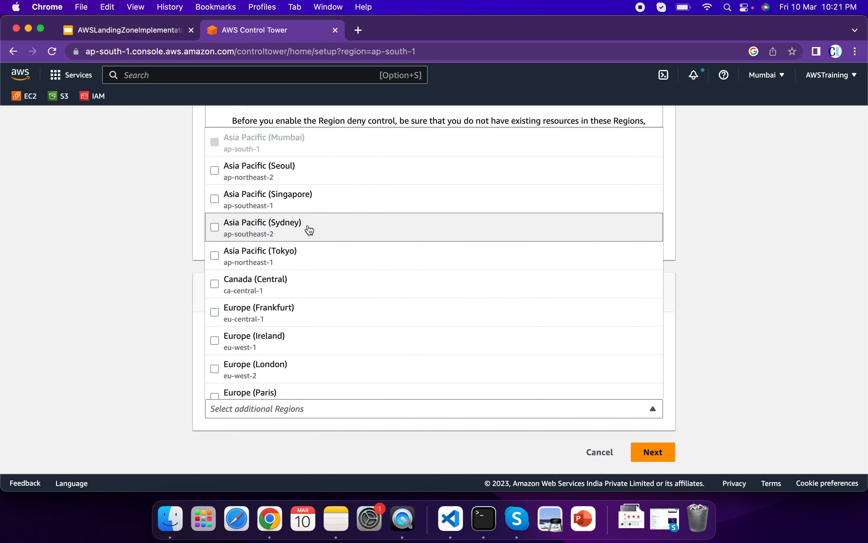
left_click(94, 362)
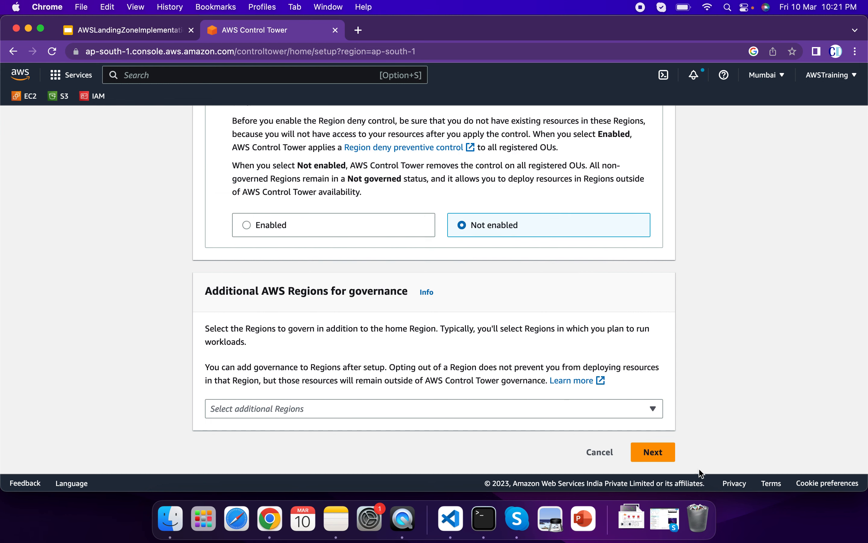
left_click(662, 451)
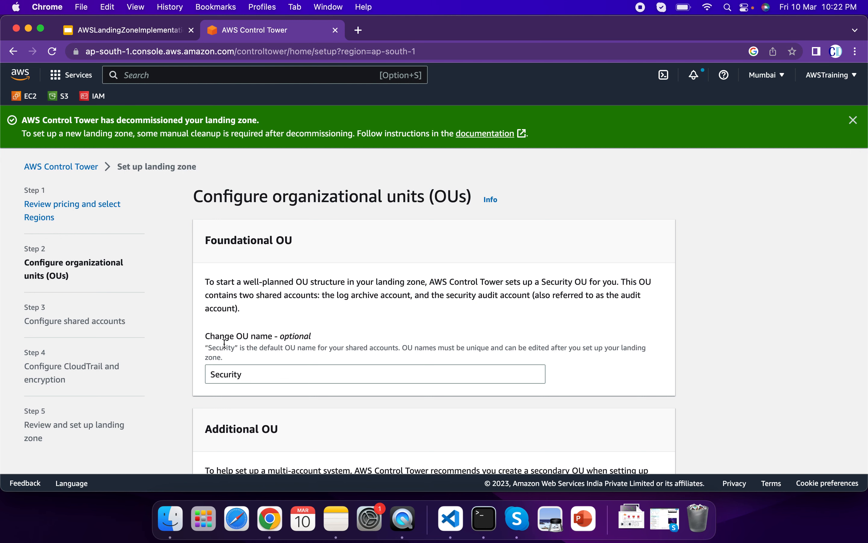
Compare opting out of the additional OU with creating a new one named Sandbox.
scroll(272, 360, "down", 3)
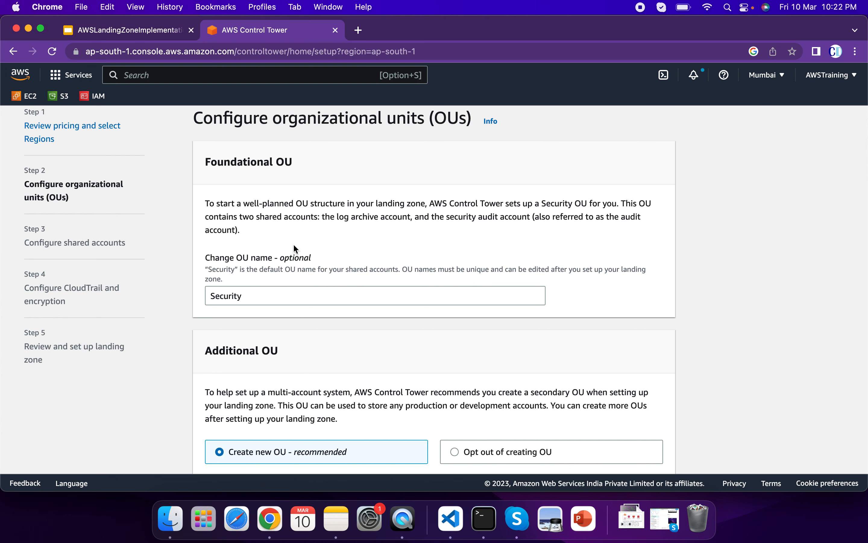
scroll(275, 309, "down", 4)
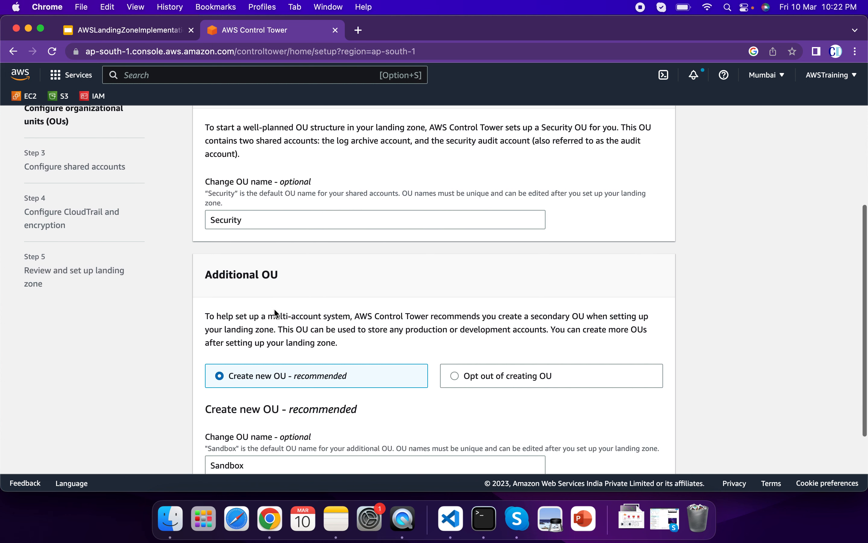
scroll(275, 313, "down", 3)
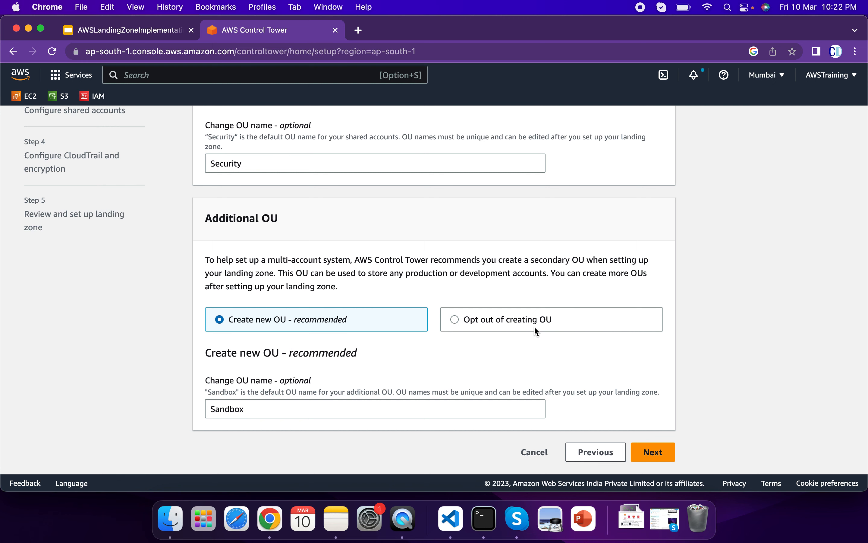
left_click(451, 319)
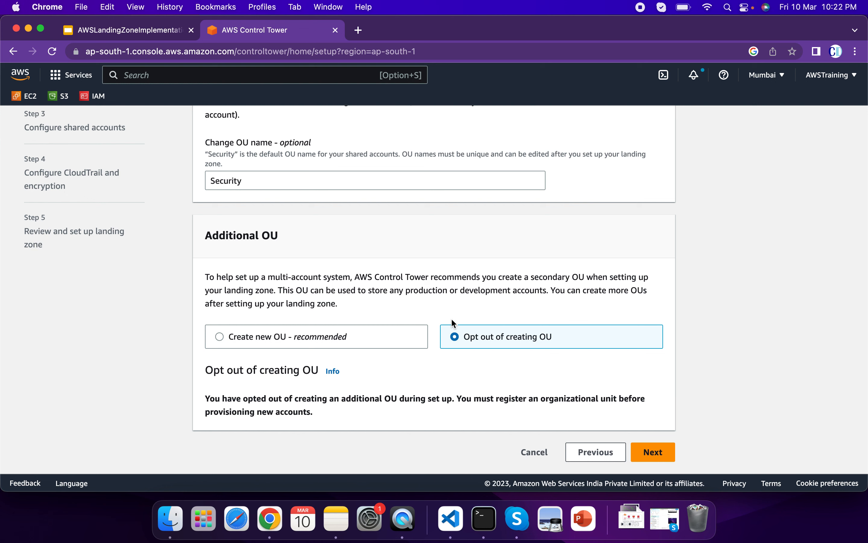
scroll(451, 317, "up", 5)
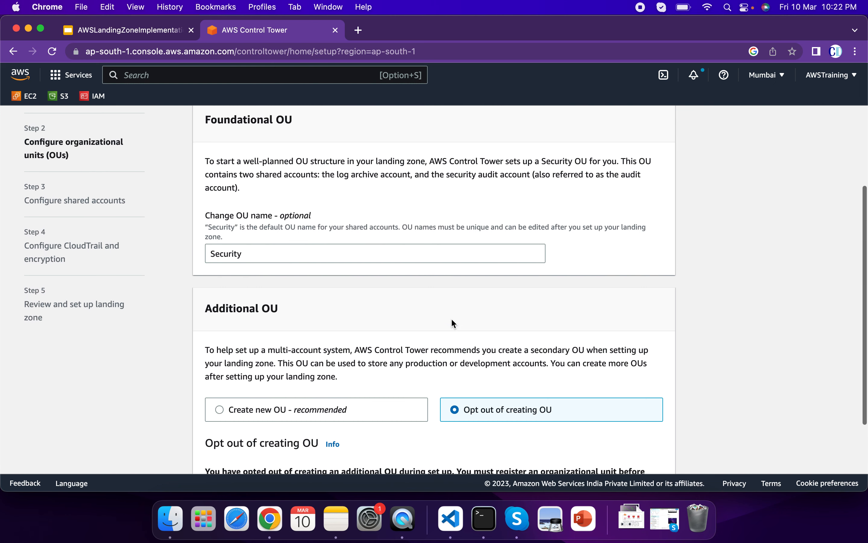
scroll(452, 319, "down", 5)
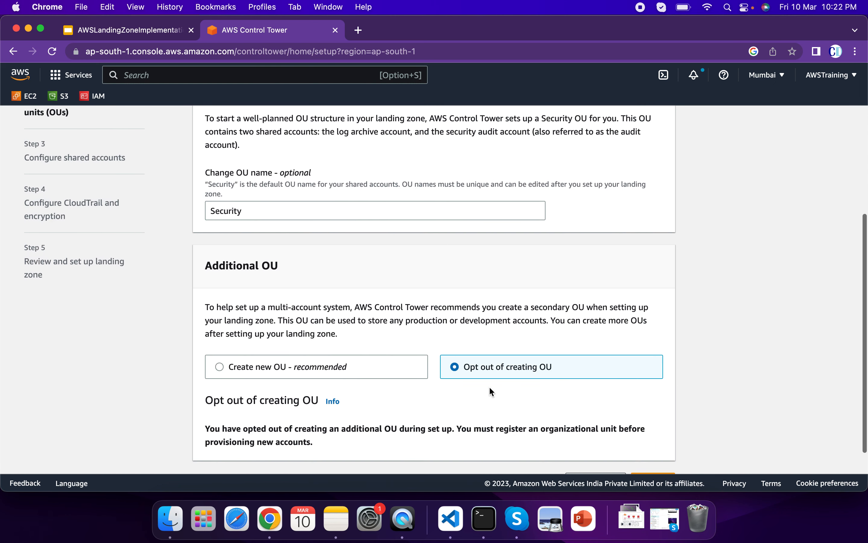
left_click(296, 366)
scroll(309, 373, "down", 2)
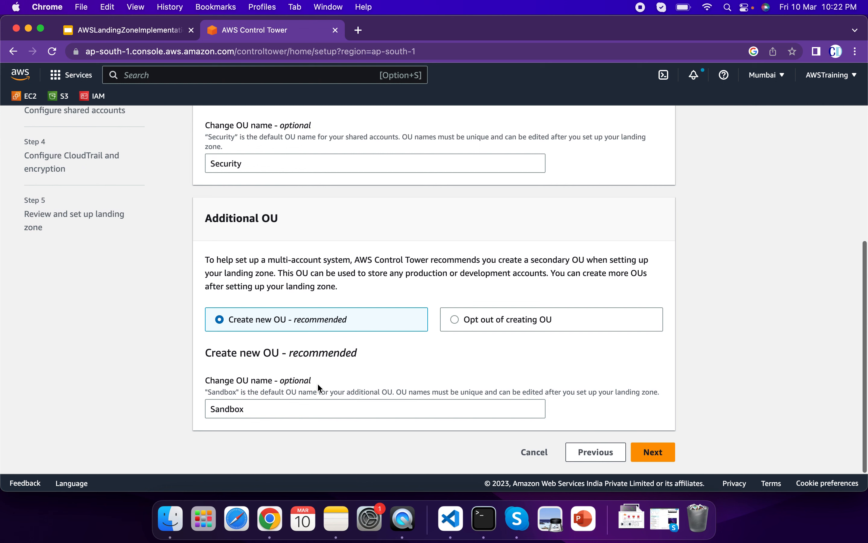
left_click_drag(247, 409, 190, 409)
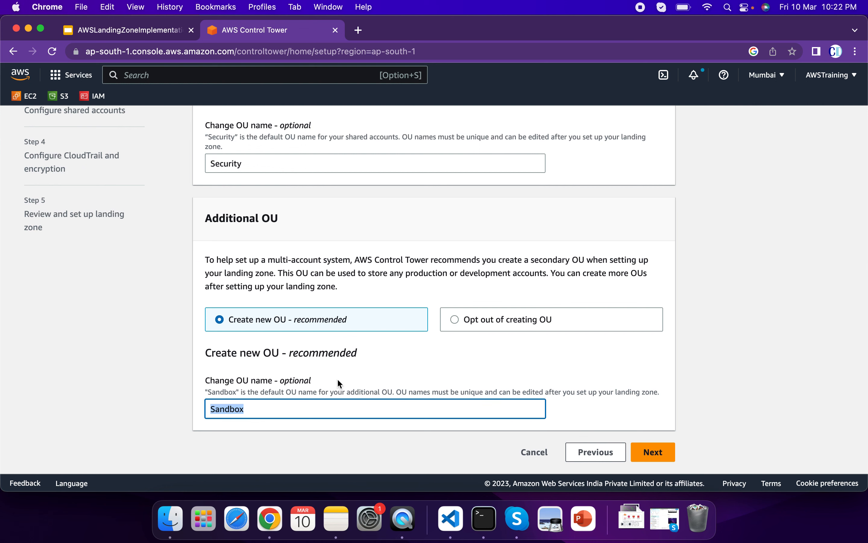
Opt out of creating the additional OU, keep the foundational OU named Security, and continue to the shared accounts.
left_click(453, 321)
scroll(453, 321, "up", 3)
scroll(452, 321, "down", 2)
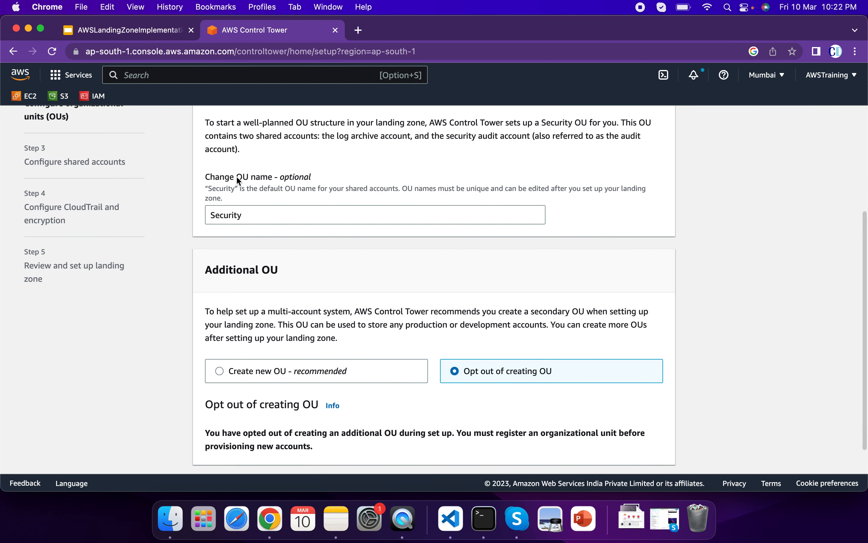
scroll(302, 228, "down", 1)
left_click(661, 453)
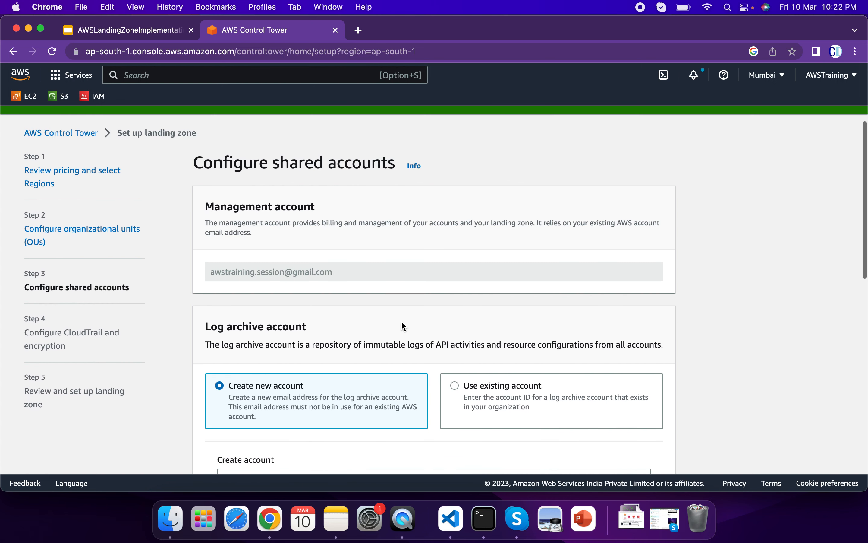
Examine the management account's email and ID, and the setup options for the log archive and audit accounts.
scroll(402, 326, "down", 2)
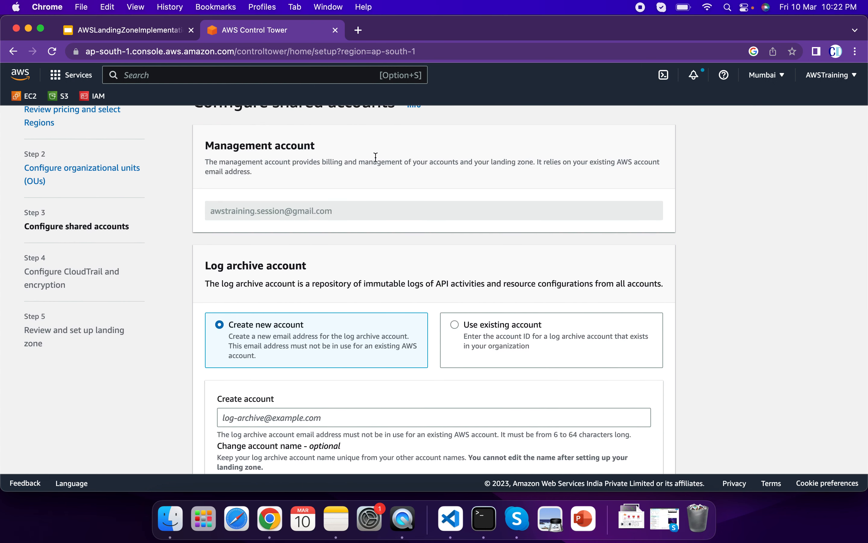
left_click(836, 85)
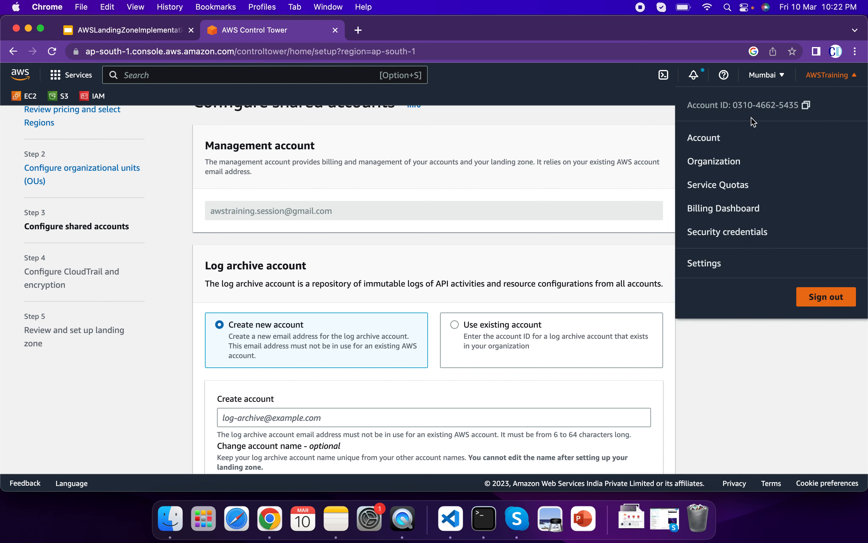
double_click(261, 211)
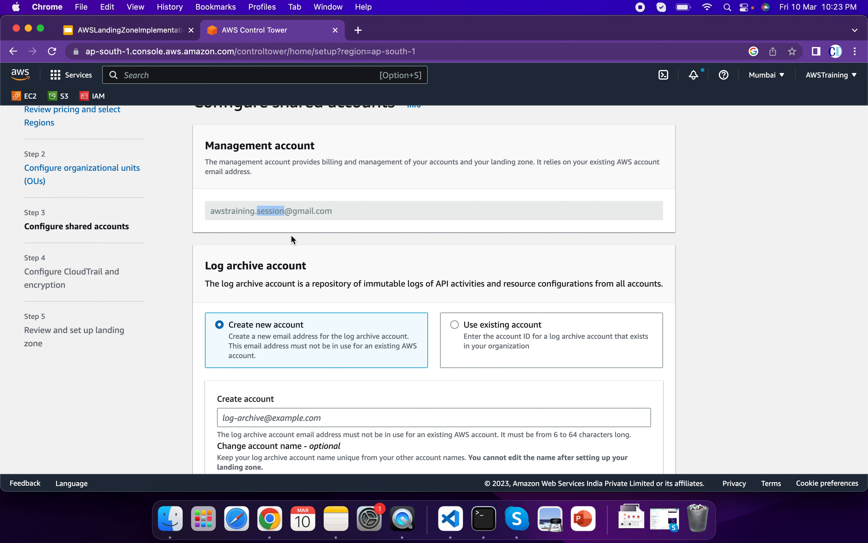
scroll(366, 251, "down", 3)
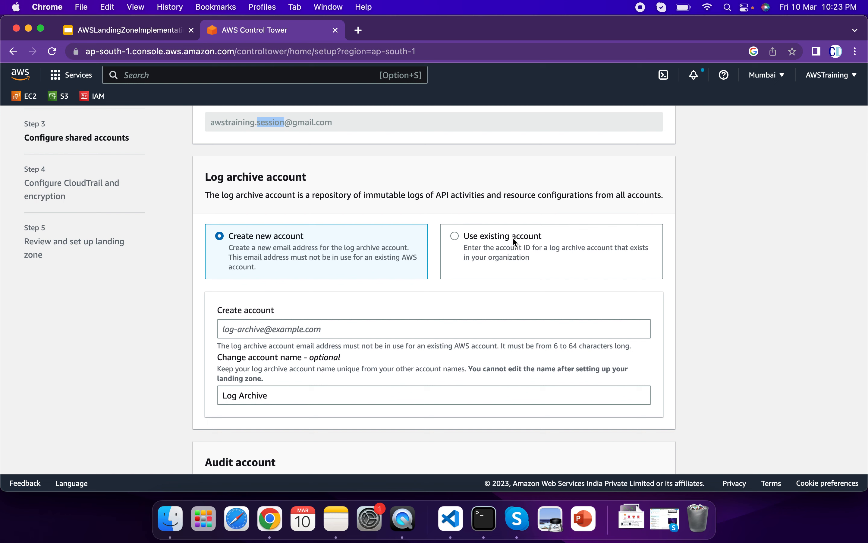
scroll(446, 291, "down", 8)
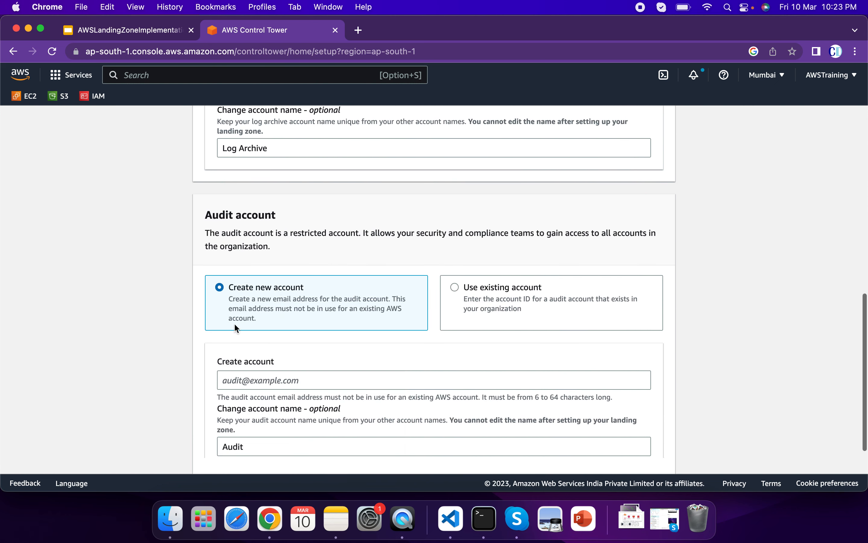
scroll(486, 314, "up", 1)
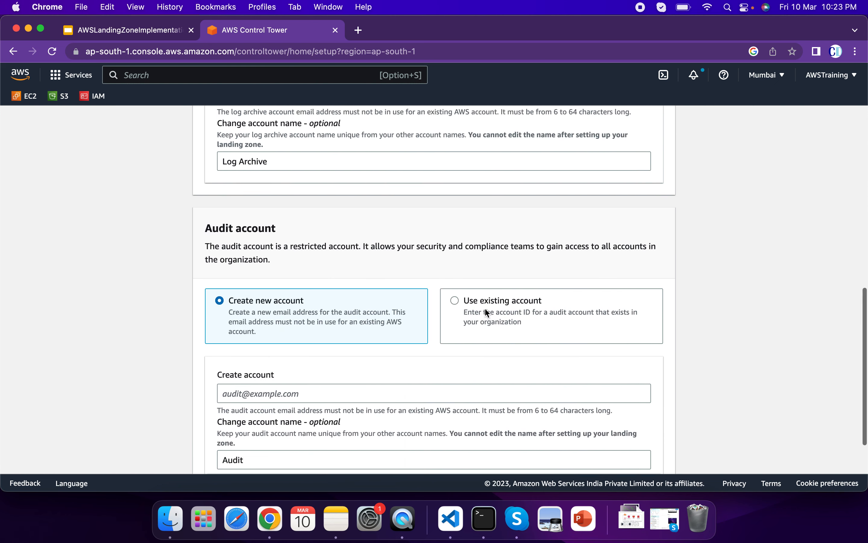
scroll(485, 307, "up", 8)
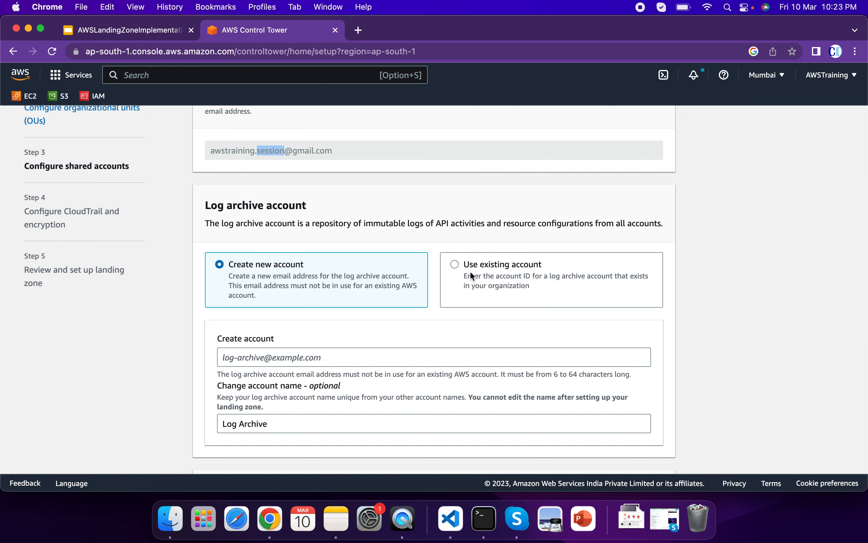
Choose to use existing accounts for both the log archive account and the audit account.
left_click(456, 265)
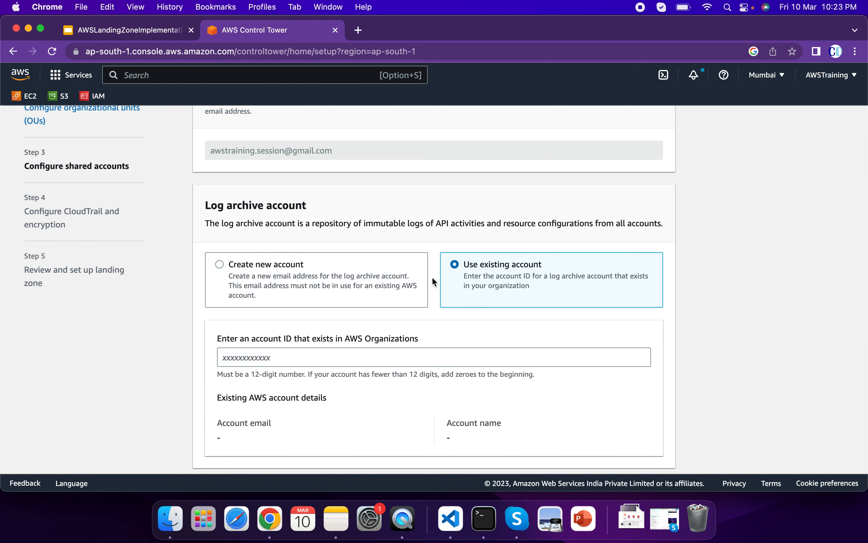
left_click(265, 267)
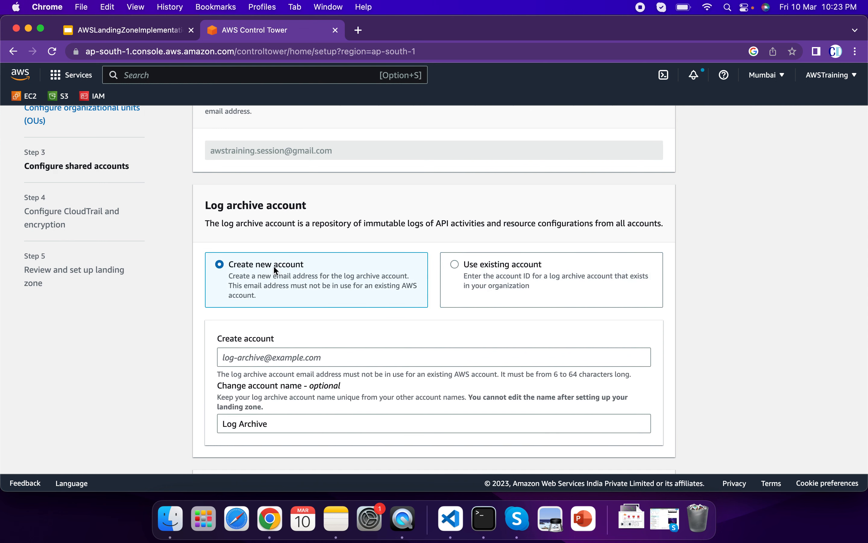
scroll(395, 337, "down", 2)
scroll(396, 338, "down", 8)
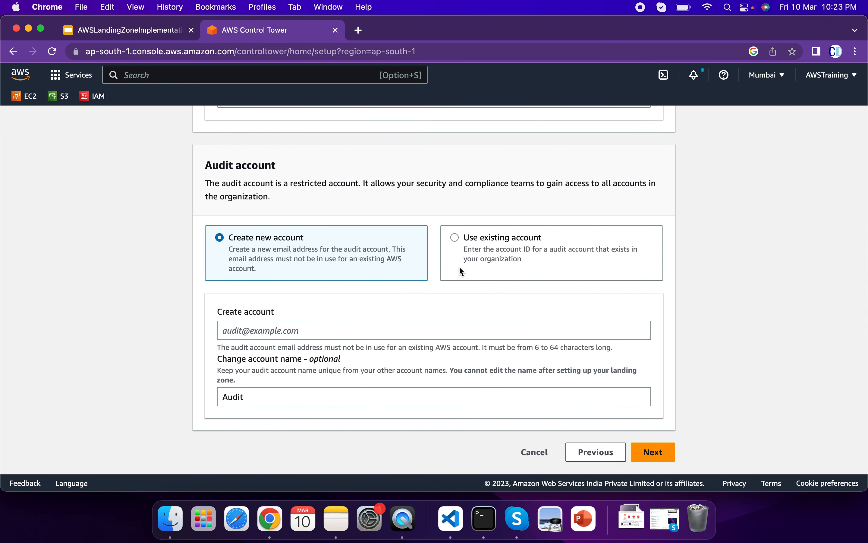
left_click(455, 237)
scroll(456, 239, "up", 8)
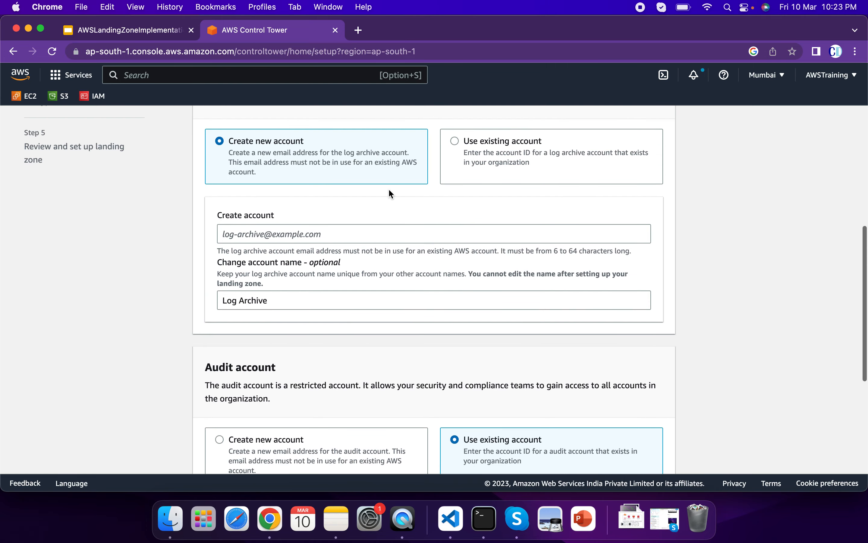
left_click(458, 202)
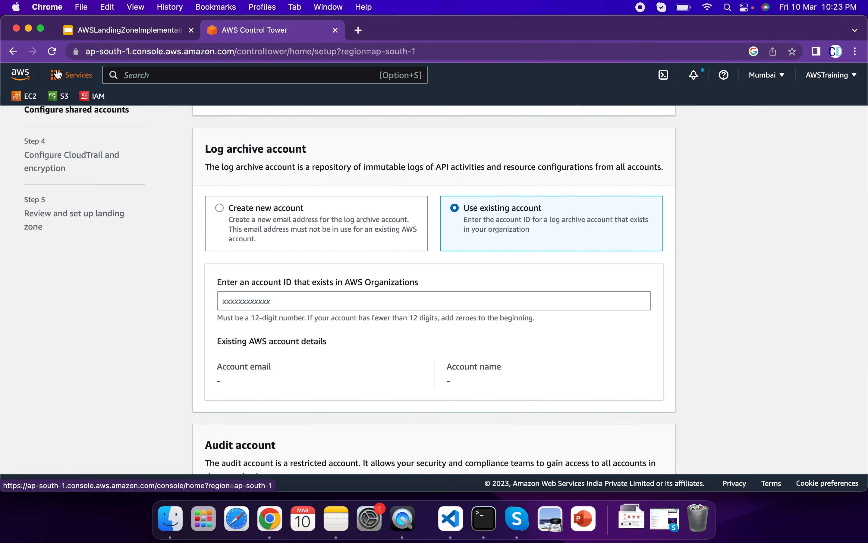
Open AWS Organizations in a separate browser tab and expand the Security OU to show its member accounts.
left_click(66, 79)
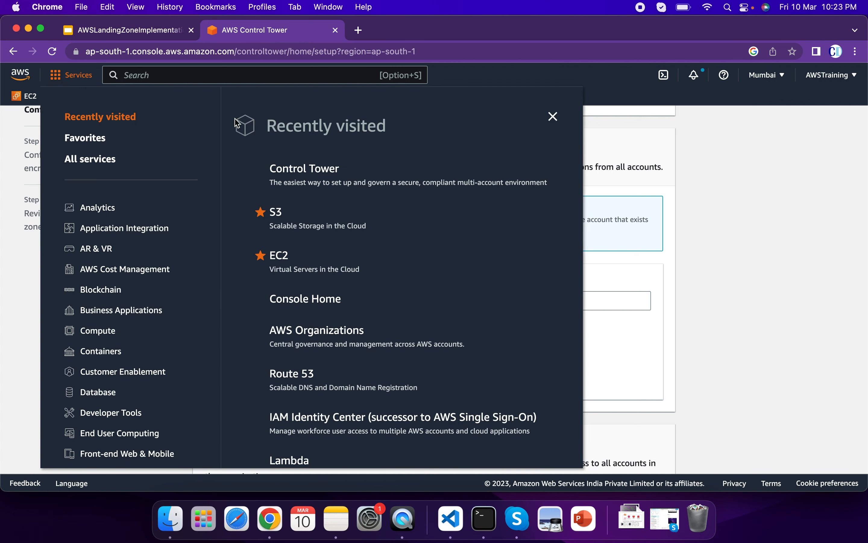
right_click(329, 331)
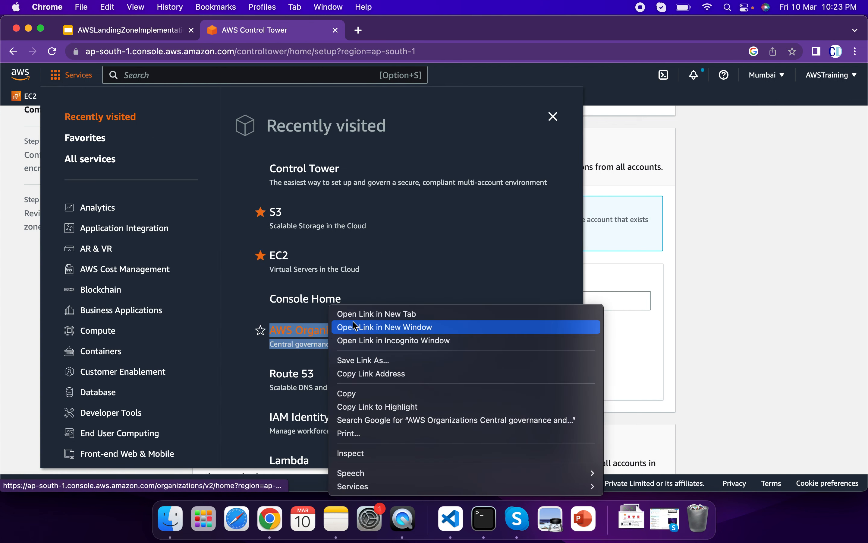
left_click(363, 315)
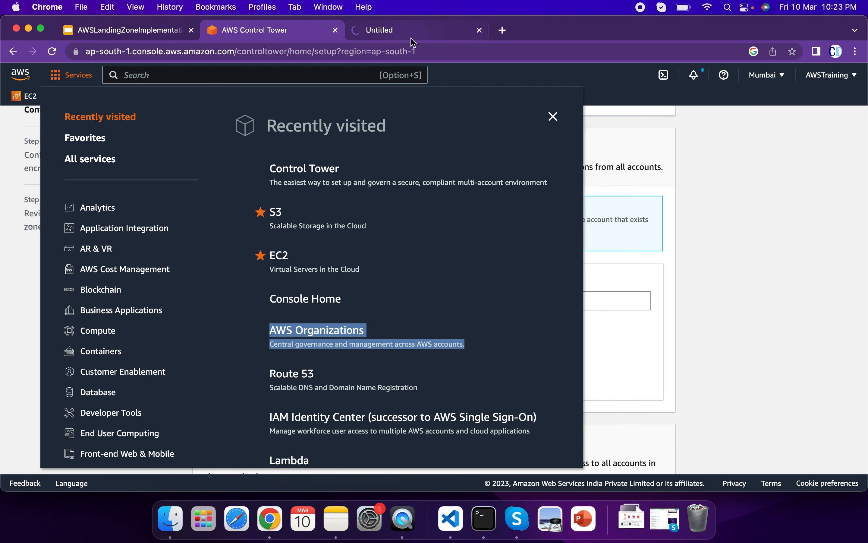
left_click(414, 32)
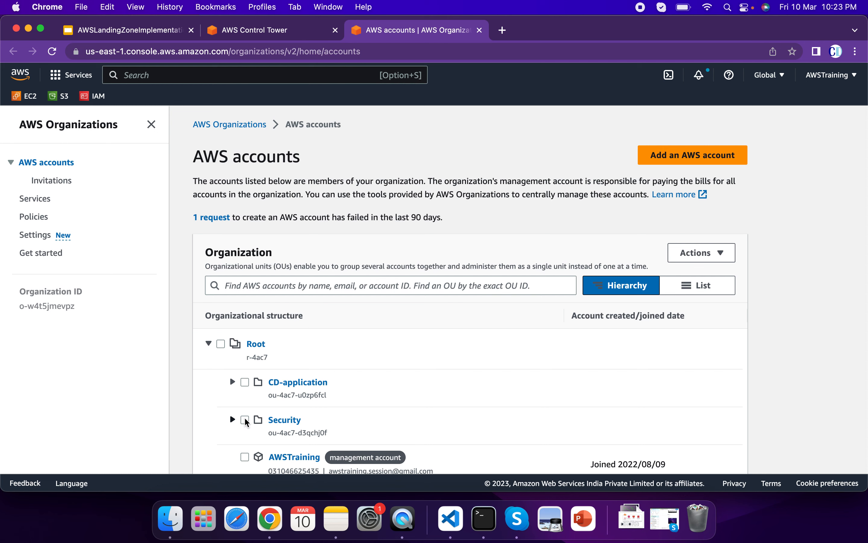
left_click(233, 420)
scroll(237, 417, "down", 2)
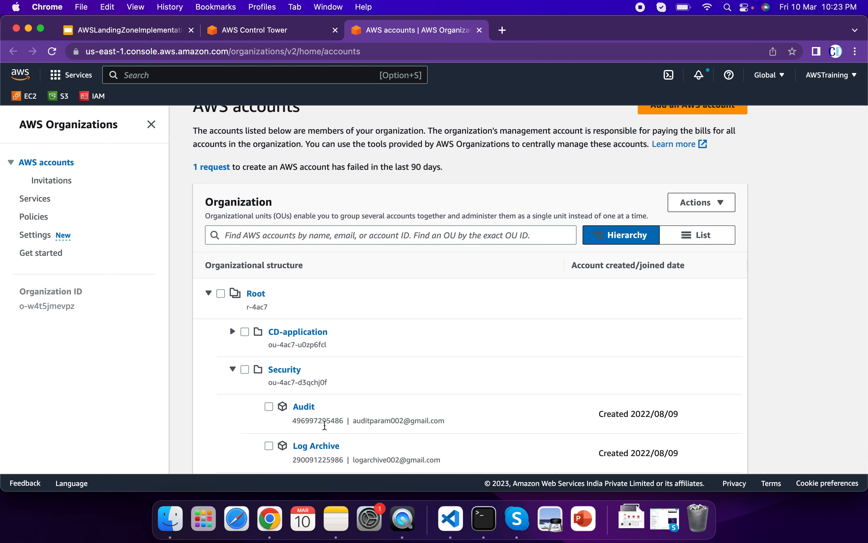
Copy the Audit account's ID from AWS Organizations into the log archive account ID field in Control Tower.
double_click(323, 421)
key("super+c")
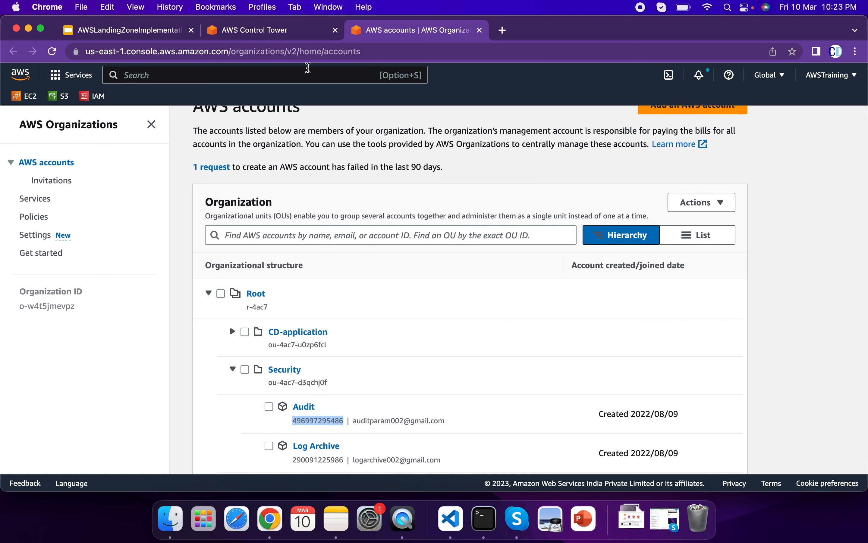
left_click(292, 30)
left_click(693, 247)
left_click(338, 305)
key("super+v")
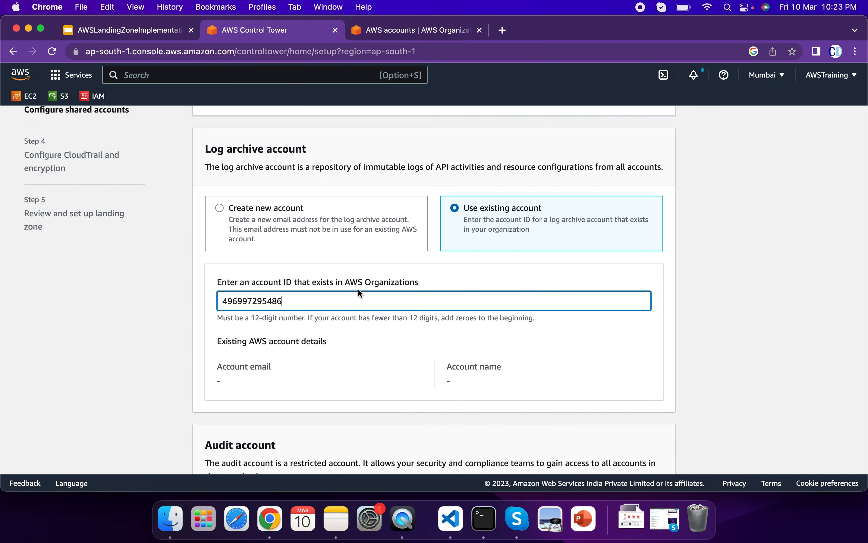
Replace the log archive account ID with the ID of the Log Archive account listed under the Security OU.
left_click(402, 35)
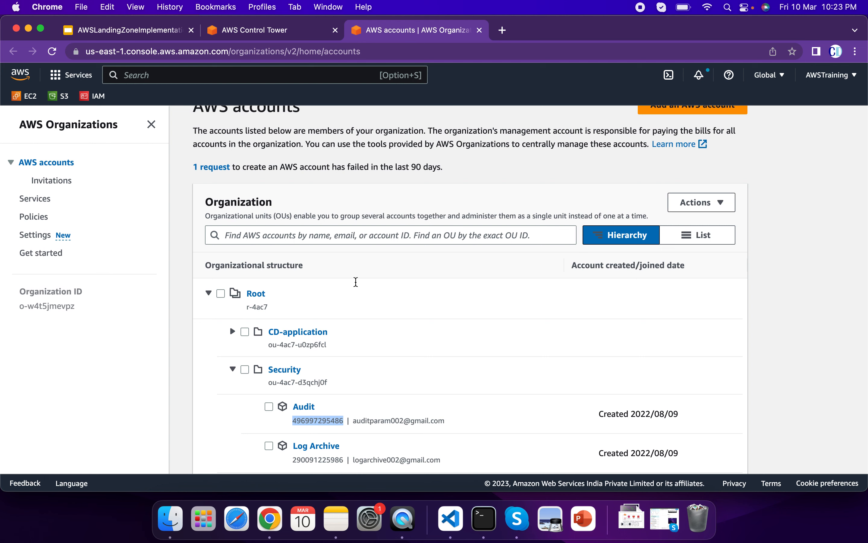
scroll(330, 399, "down", 3)
double_click(319, 408)
key("super+c")
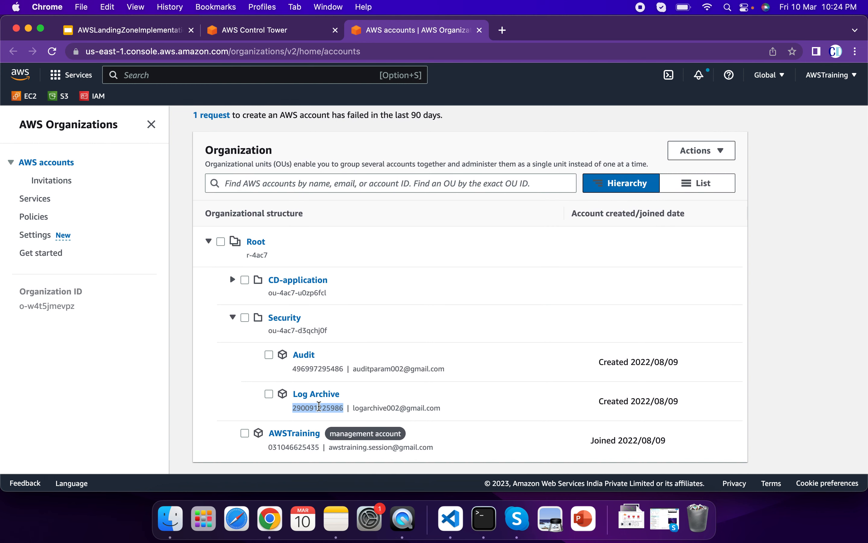
left_click(300, 36)
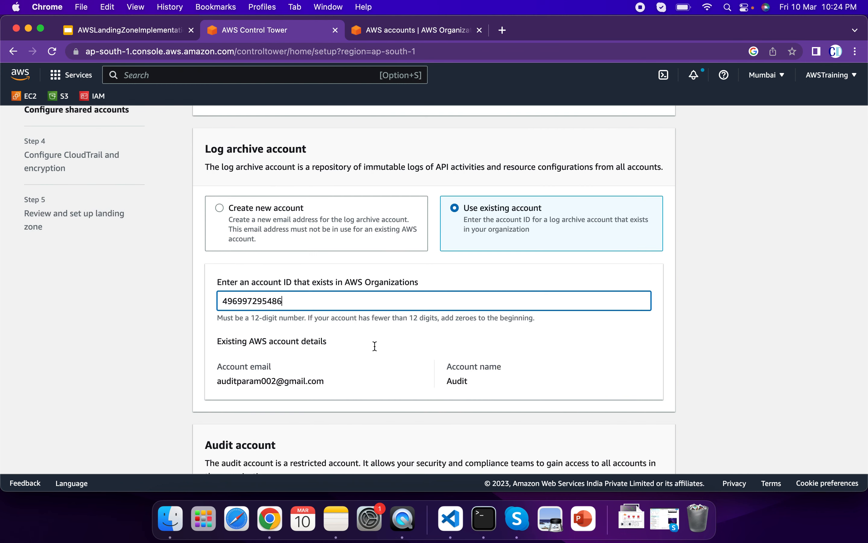
key("super+a")
key("super+v")
Copy the Audit account's ID from AWS Organizations into the audit account ID field in Control Tower.
left_click(423, 31)
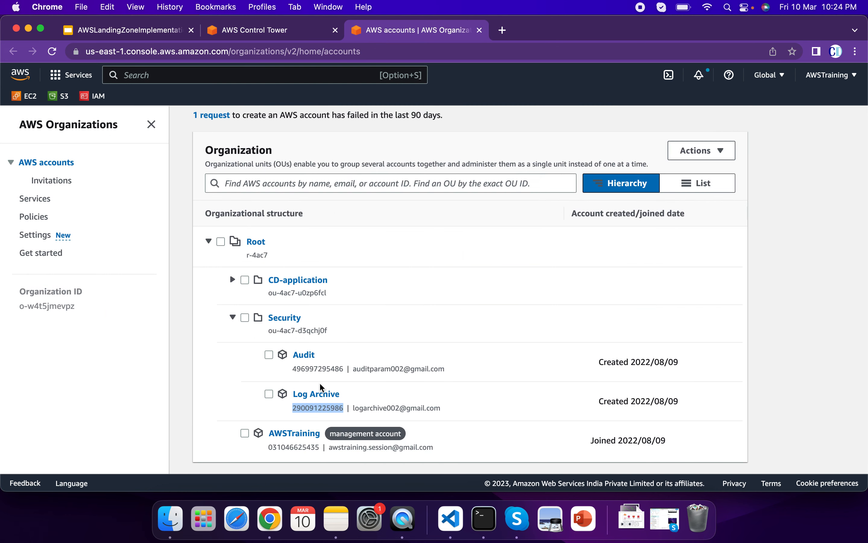
double_click(314, 369)
key("super+c")
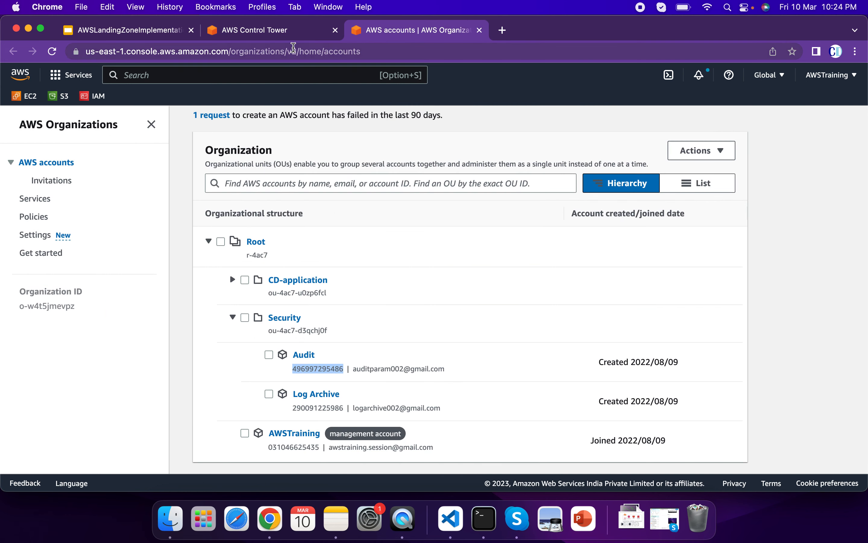
left_click(291, 33)
scroll(391, 283, "down", 4)
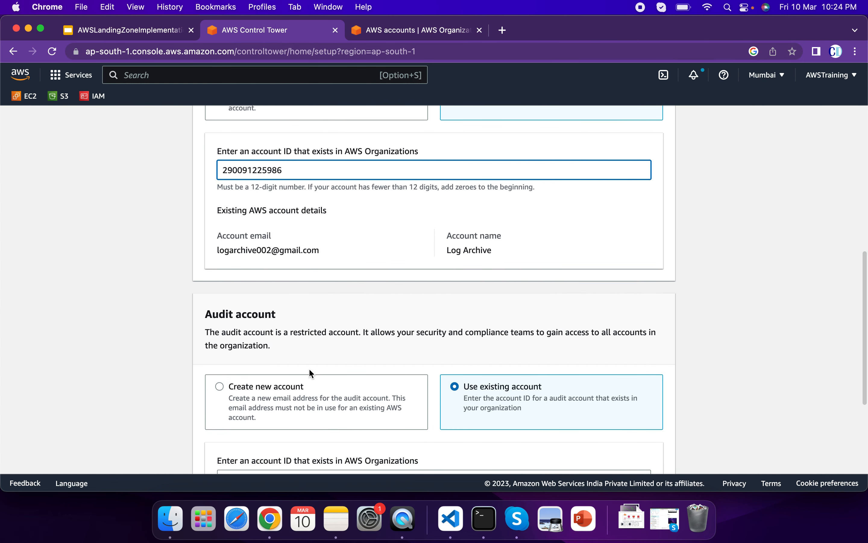
scroll(308, 370, "down", 3)
left_click(299, 363)
key("super+v")
left_click(695, 352)
Check the log archive and audit account details and continue to the CloudTrail and encryption configuration.
scroll(695, 353, "down", 2)
scroll(696, 354, "up", 8)
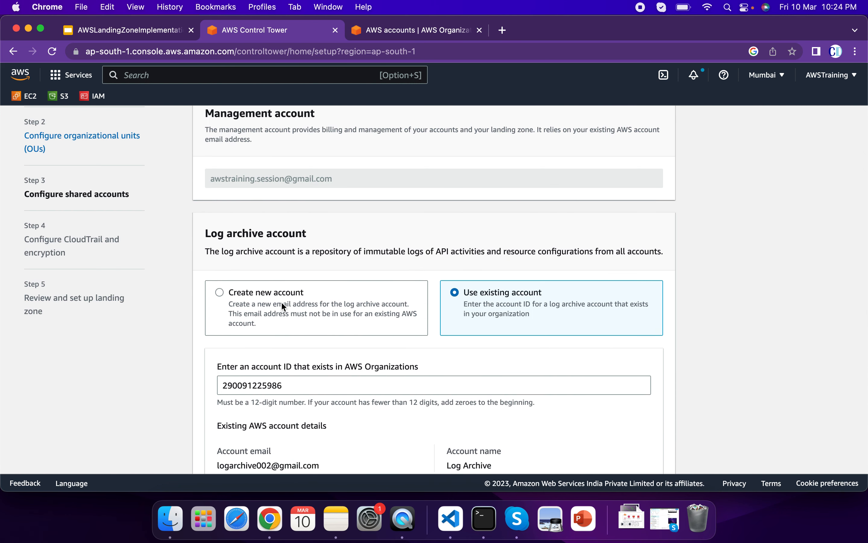
scroll(376, 352, "down", 8)
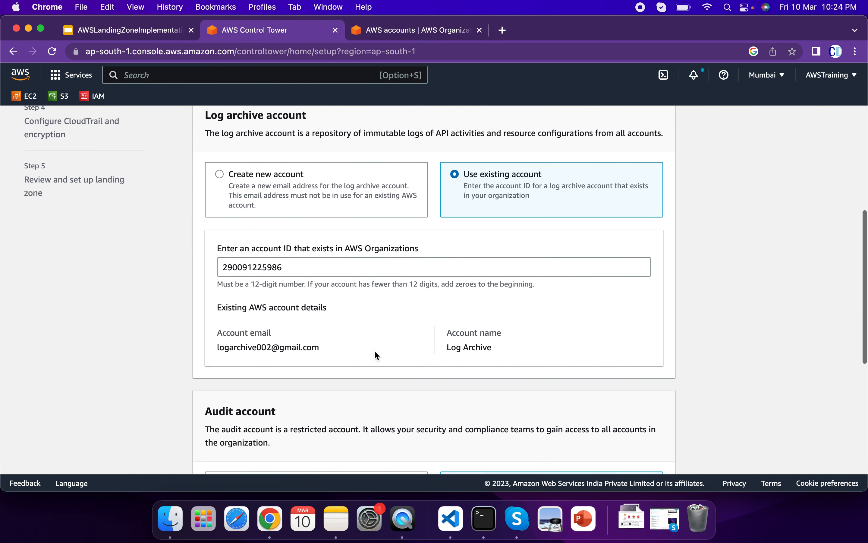
scroll(374, 350, "down", 3)
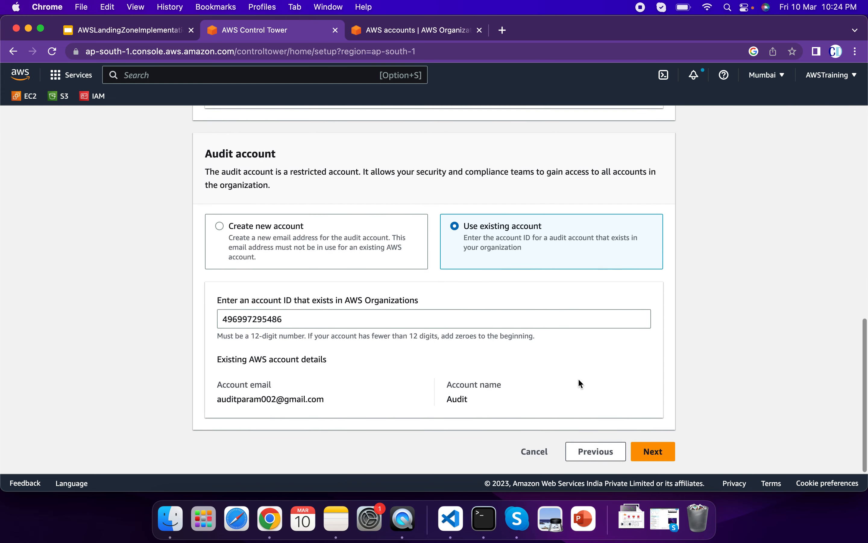
left_click(656, 450)
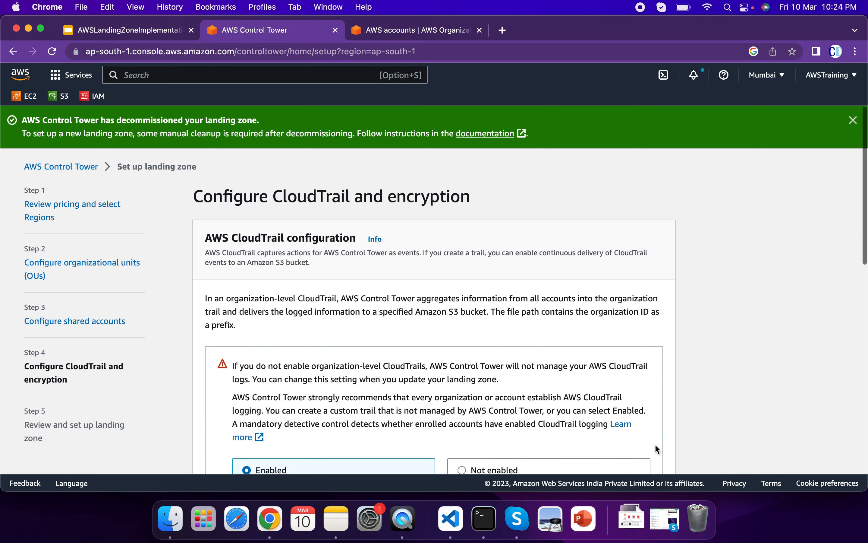
Keep organization-level CloudTrail enabled and set Amazon S3 bucket retention to 1 year for logging and 10 years for access logging.
scroll(617, 322, "down", 5)
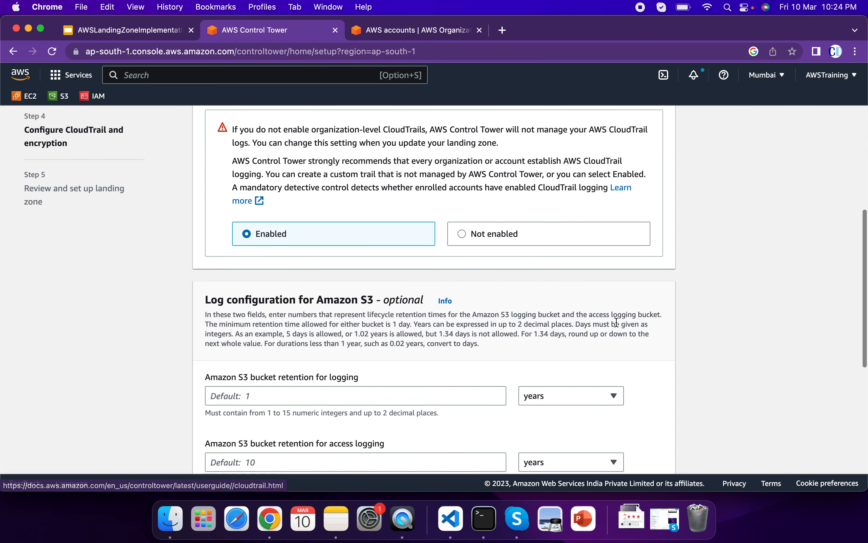
scroll(617, 322, "up", 5)
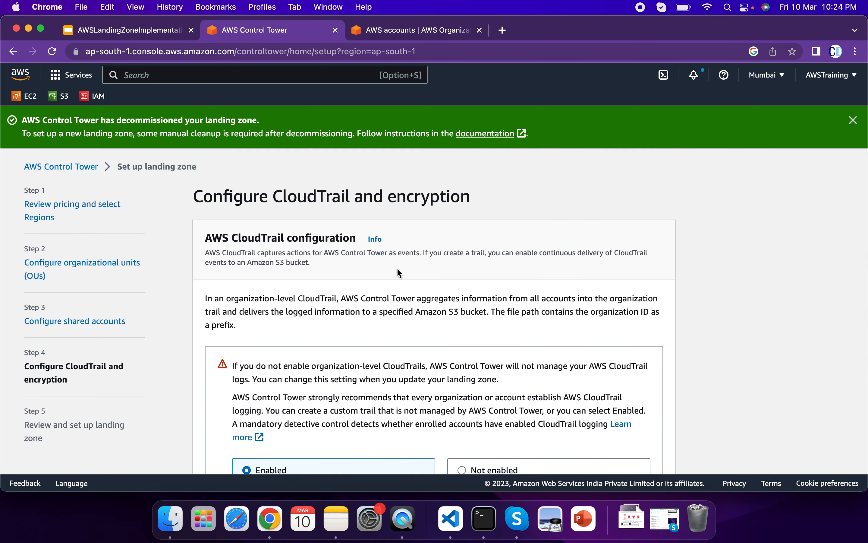
scroll(357, 249, "down", 3)
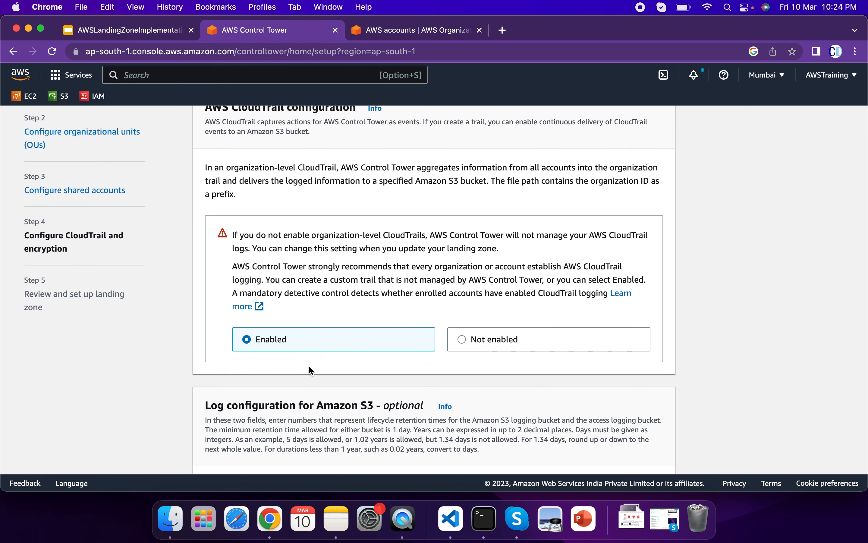
scroll(308, 366, "down", 10)
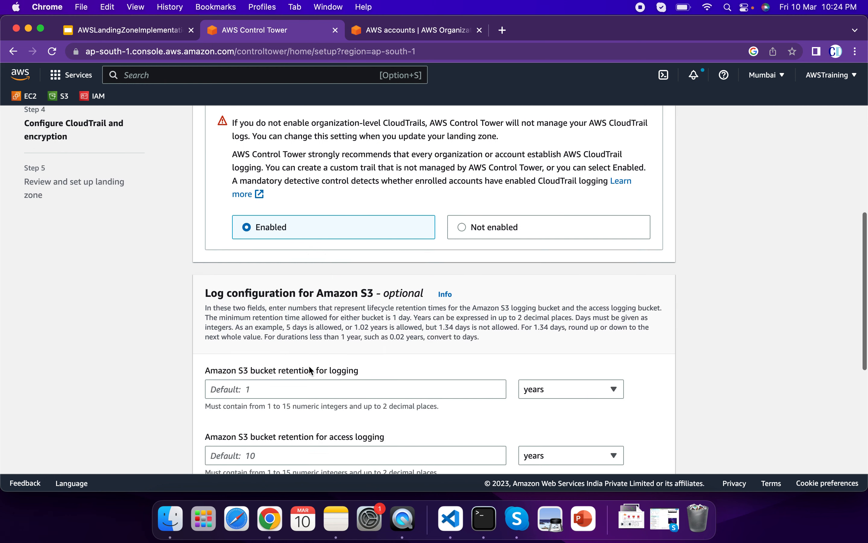
scroll(333, 274, "down", 2)
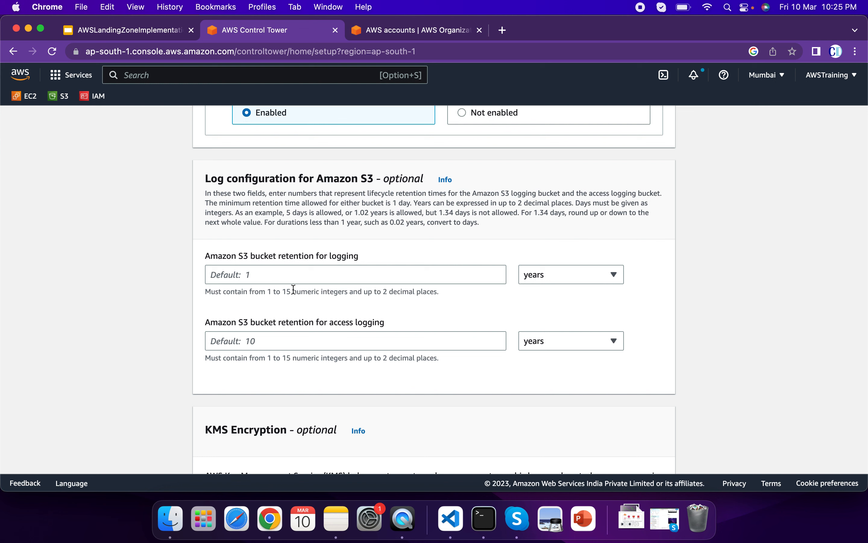
left_click(299, 273)
type("1")
left_click(291, 337)
type("1")
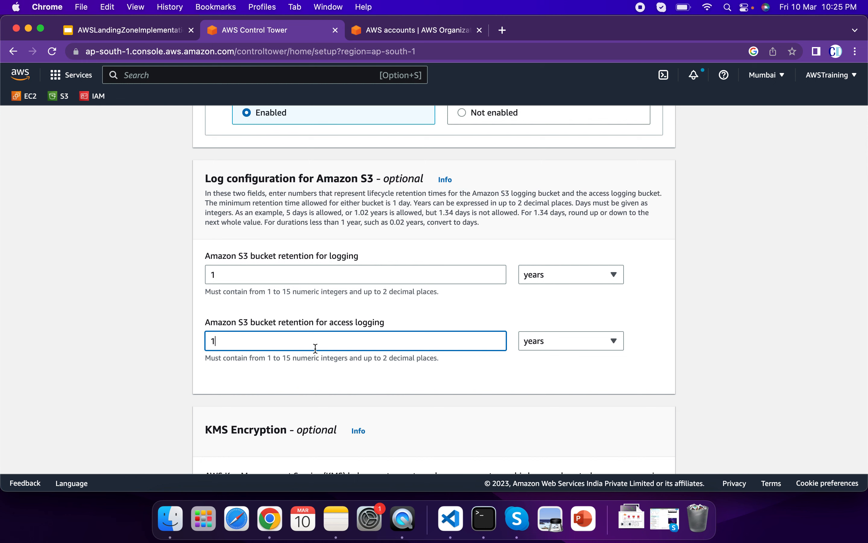
type("0")
left_click(476, 406)
Leave the optional KMS encryption settings disabled and continue to the landing zone review.
scroll(476, 405, "down", 3)
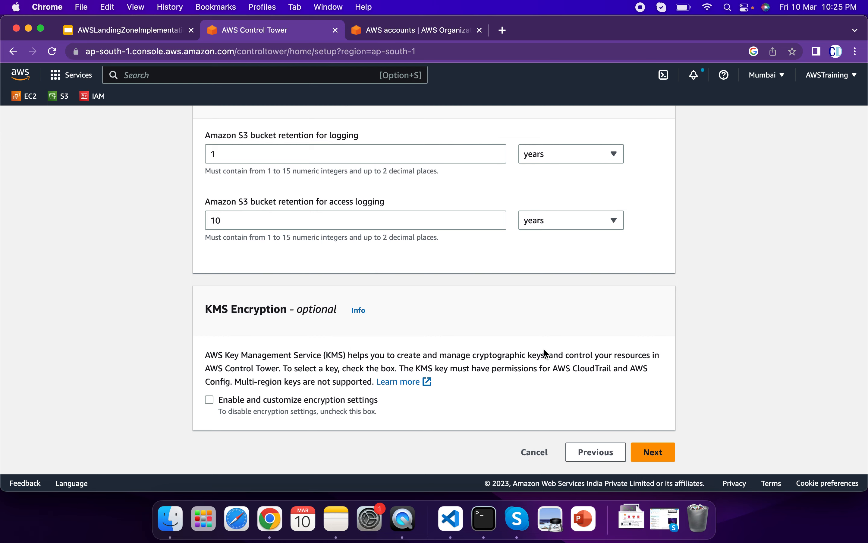
scroll(545, 351, "up", 8)
scroll(544, 350, "down", 8)
left_click(652, 451)
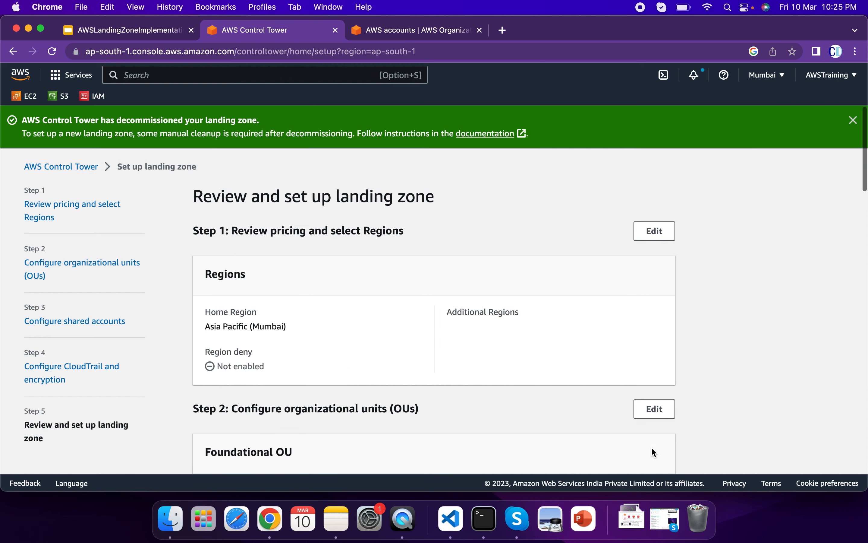
Review the landing zone configuration, acknowledge the service permissions and guidance, and start setting up the landing zone.
scroll(531, 356, "down", 5)
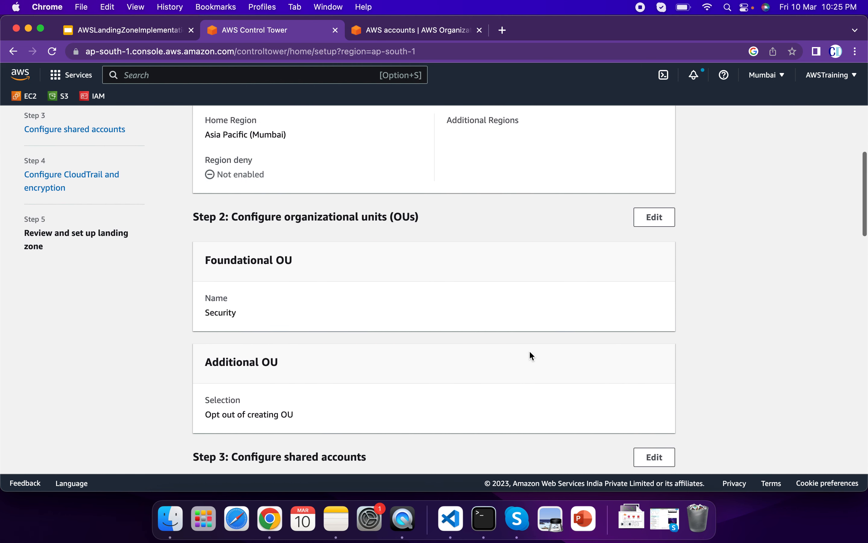
scroll(532, 355, "up", 4)
scroll(446, 364, "down", 18)
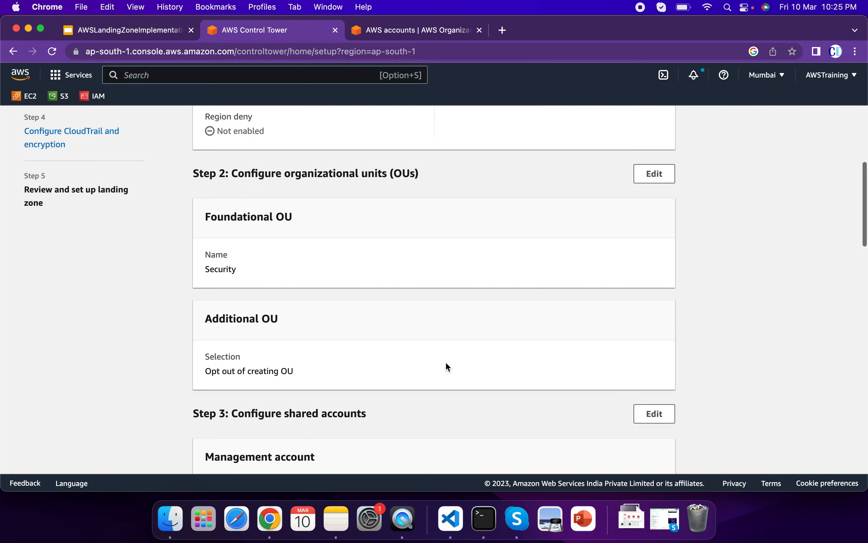
scroll(447, 366, "down", 13)
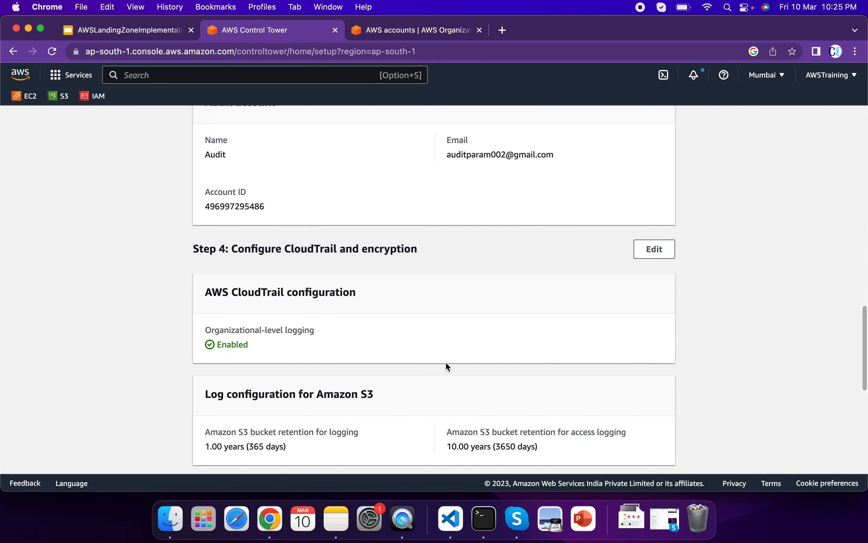
scroll(447, 366, "down", 1)
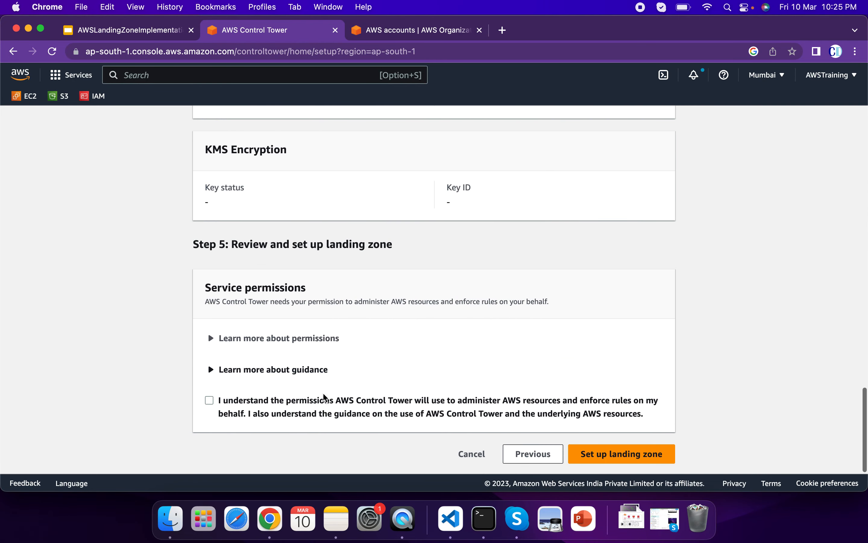
left_click(210, 401)
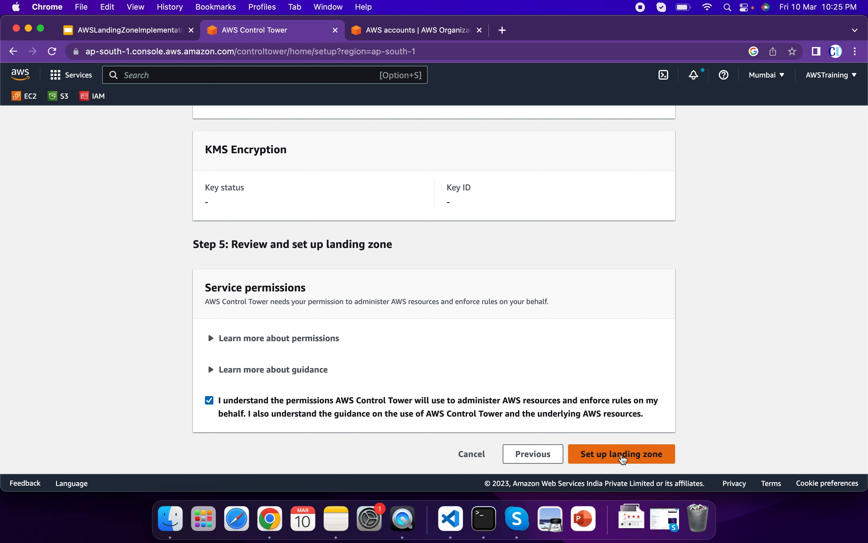
left_click(623, 458)
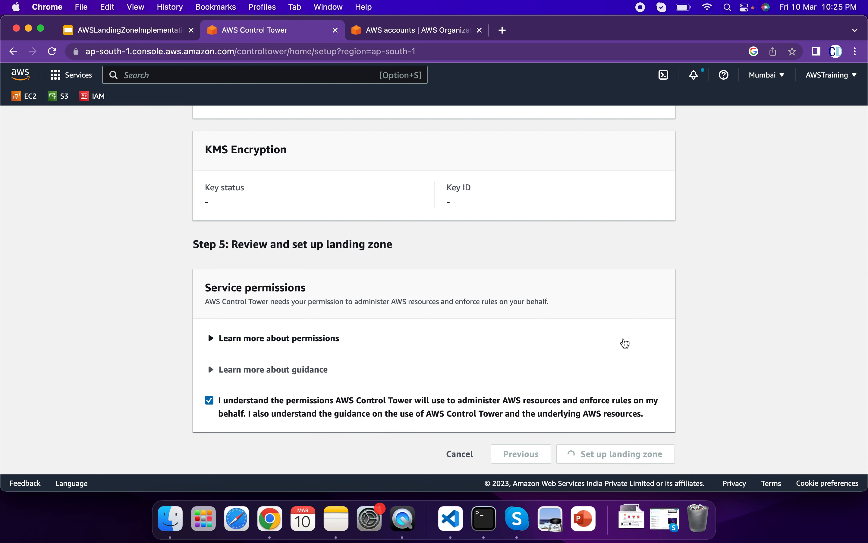
scroll(624, 339, "down", 14)
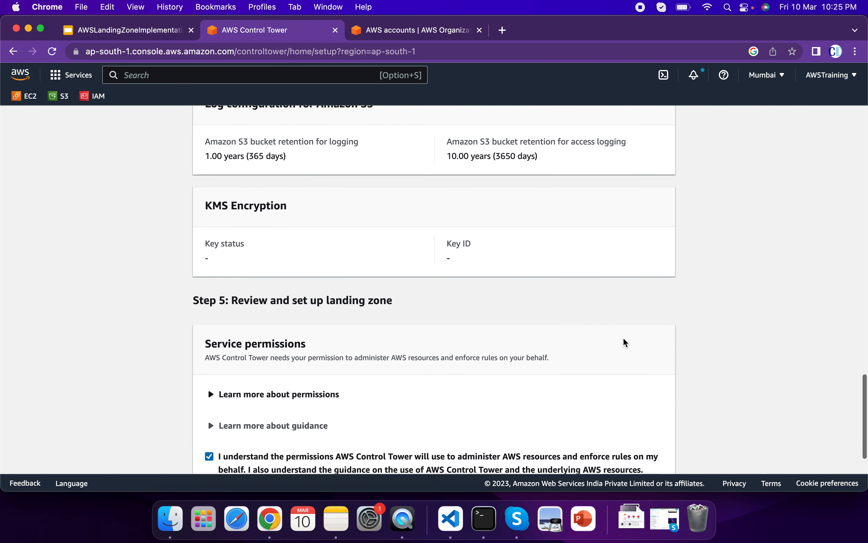